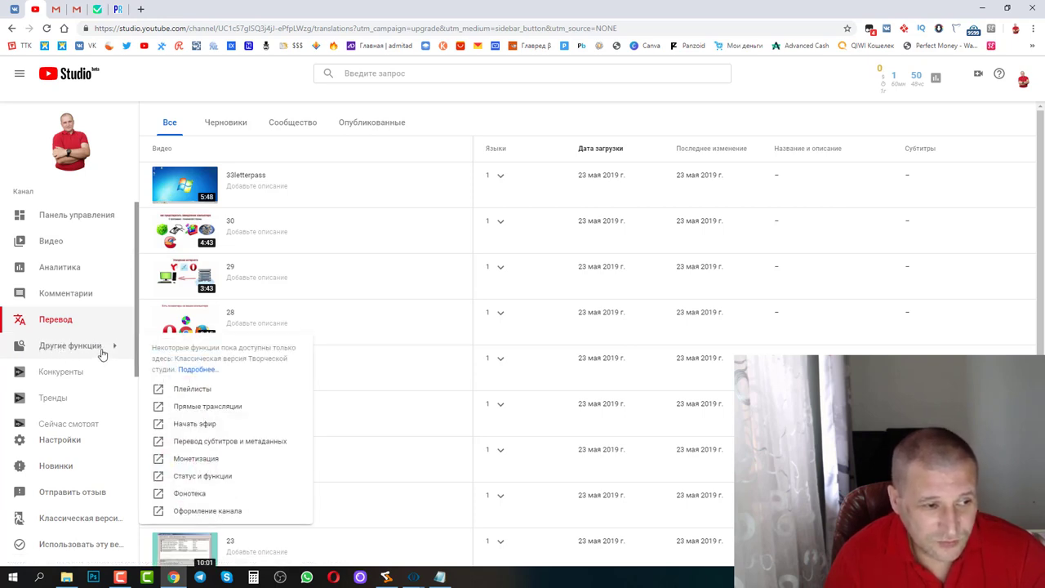
Open the channel customization page and review the custom links shown on the channel art.
{"action": "left_click", "coordinate": [204, 511]}
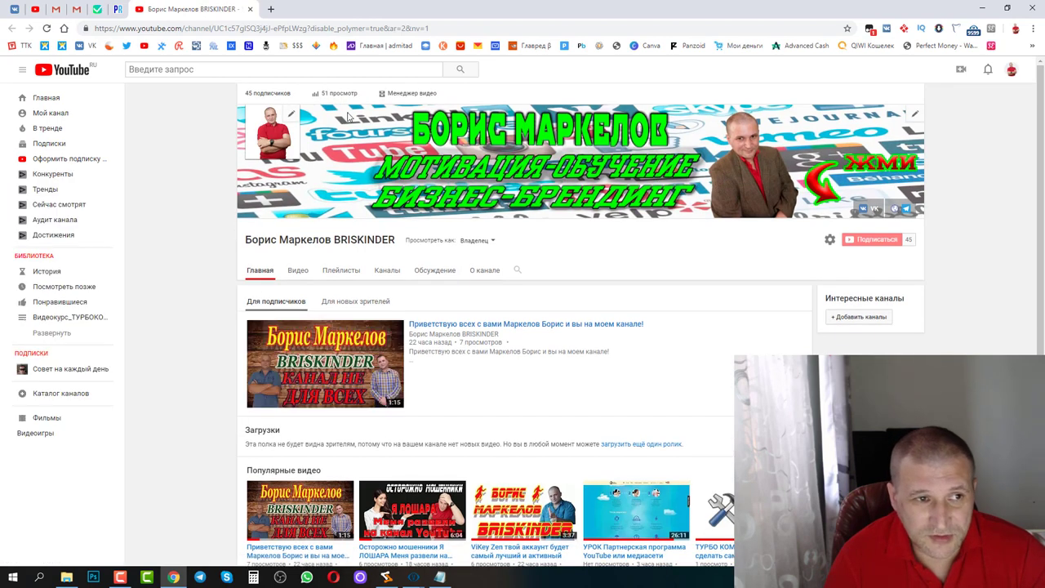
{"action": "left_click", "coordinate": [915, 118]}
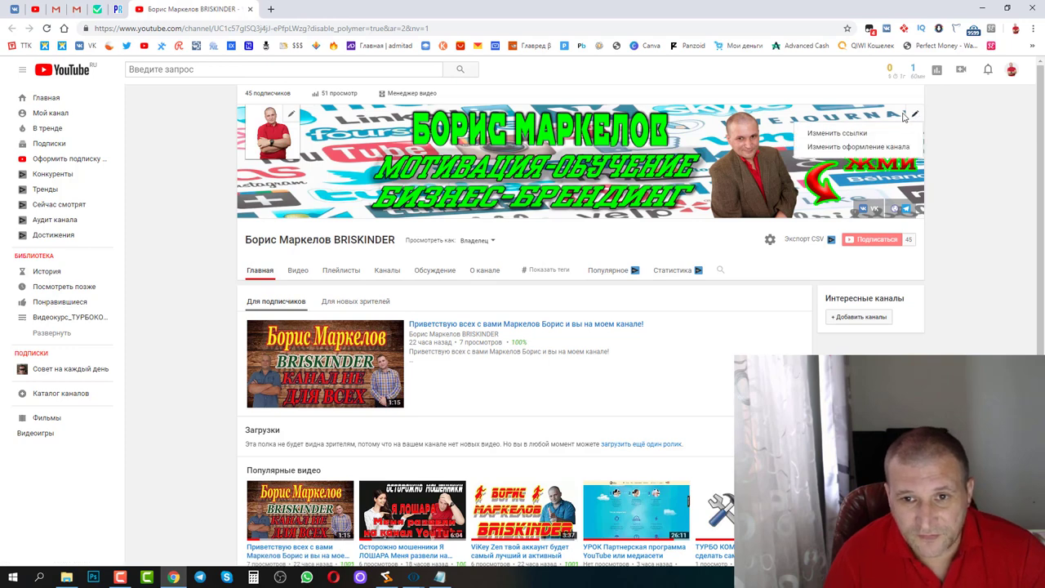
{"action": "left_click", "coordinate": [844, 149]}
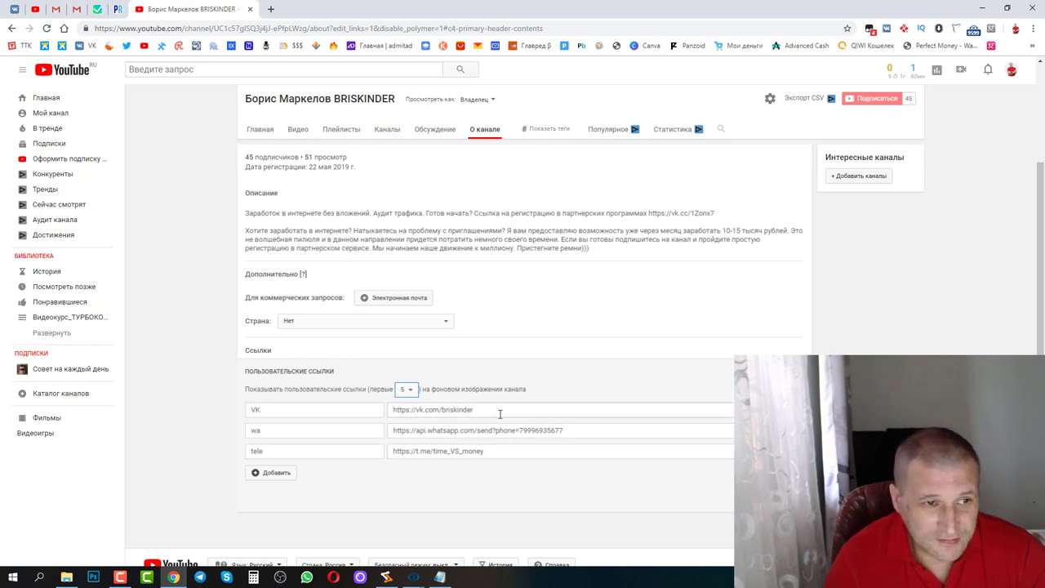
{"action": "scroll", "coordinate": [446, 358], "scroll_direction": "up", "scroll_amount": 1}
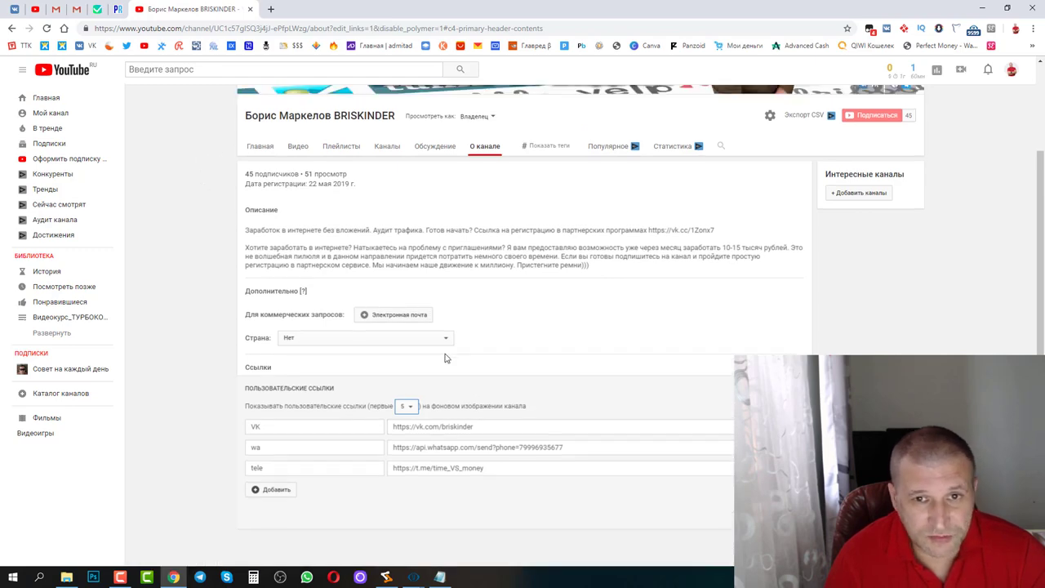
{"action": "scroll", "coordinate": [445, 358], "scroll_direction": "up", "scroll_amount": 2}
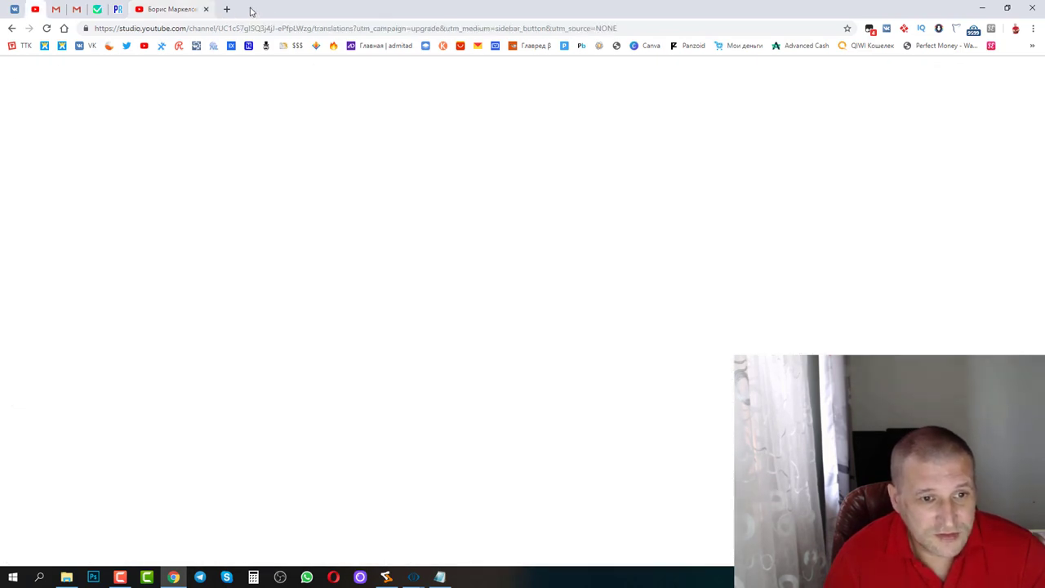
Check the "Начать эфир" and "Прямые трансляции" live streaming pages, returning to the Studio after each.
{"action": "left_click", "coordinate": [70, 349]}
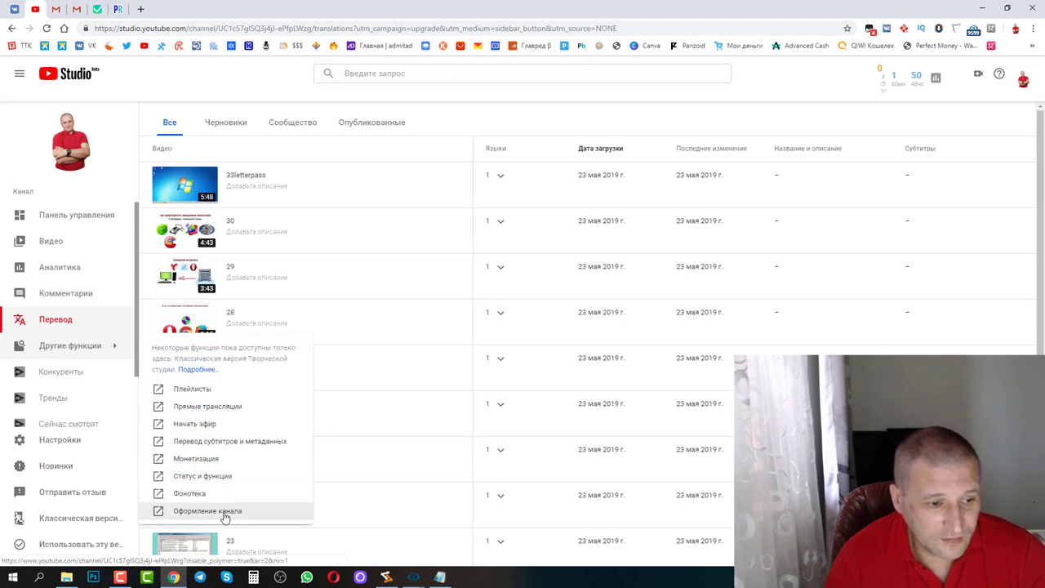
{"action": "left_click", "coordinate": [204, 424]}
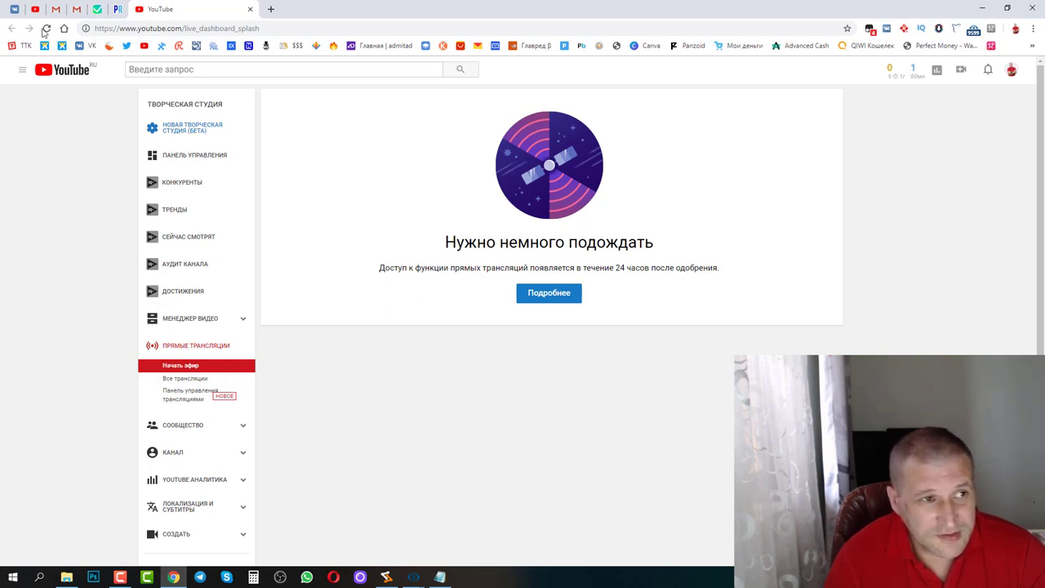
{"action": "left_click", "coordinate": [249, 10]}
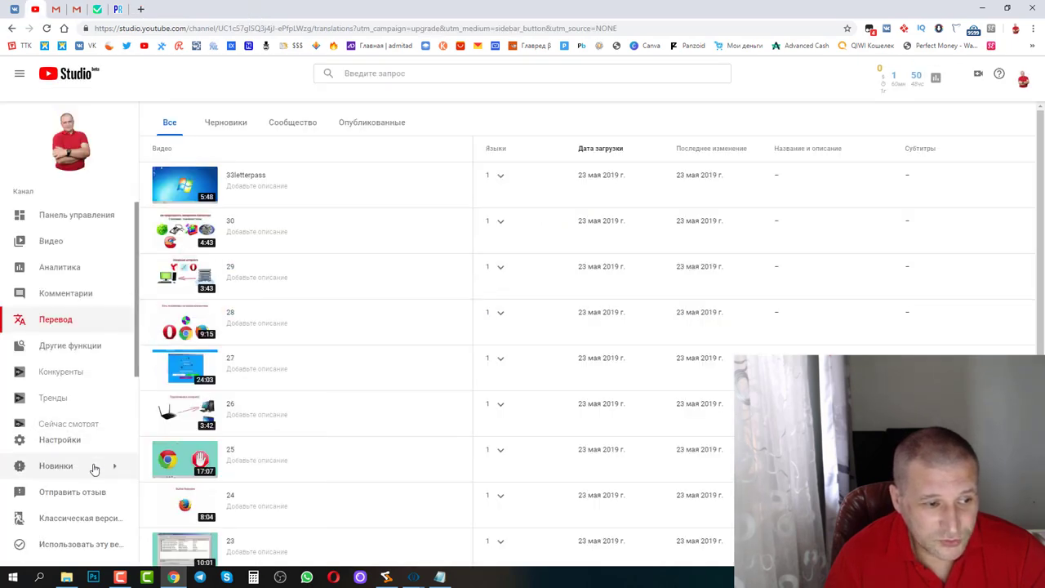
{"action": "mouse_move", "coordinate": [99, 345]}
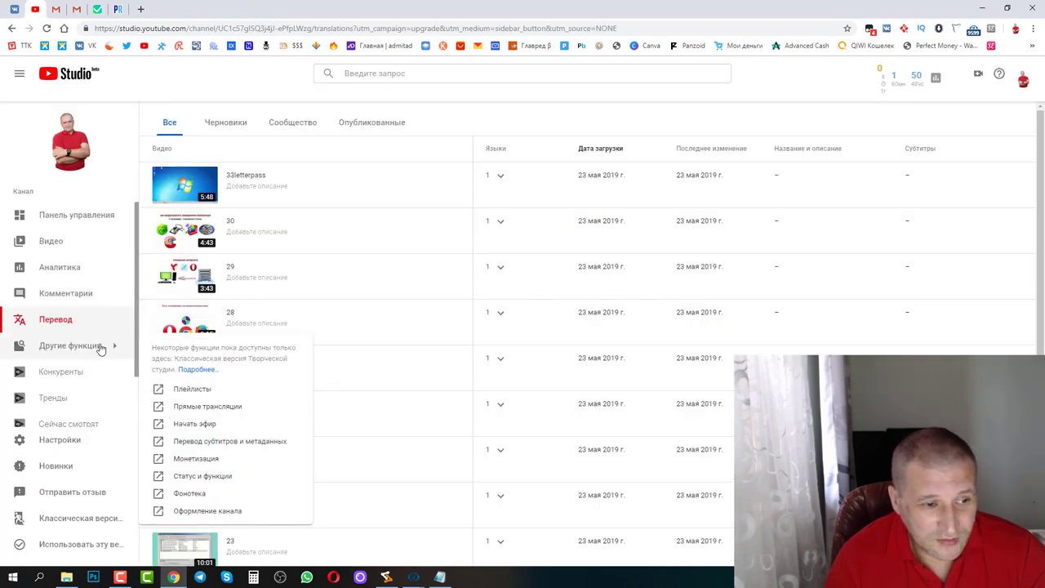
{"action": "left_click", "coordinate": [189, 408]}
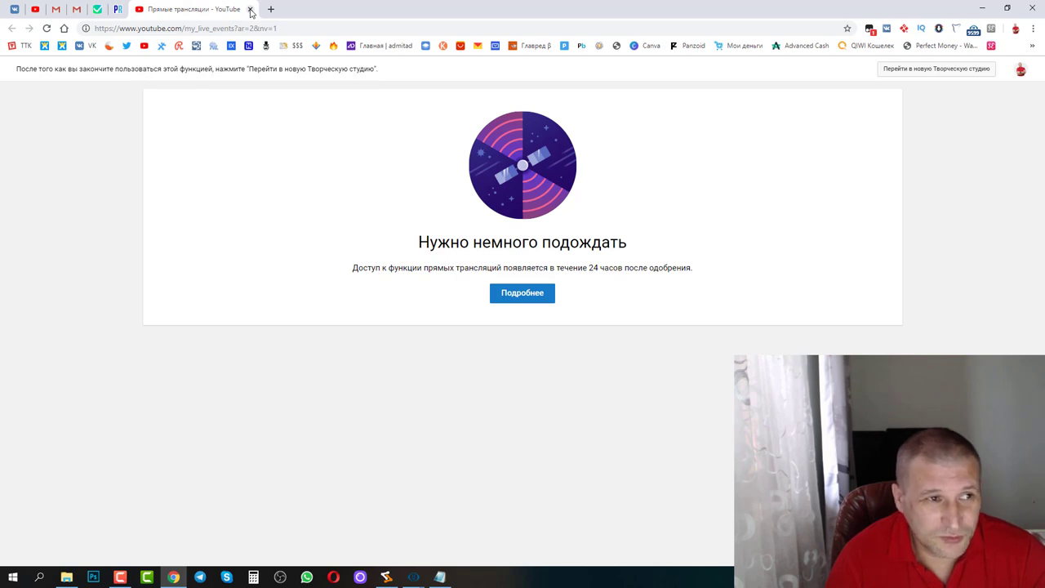
{"action": "left_click", "coordinate": [250, 11]}
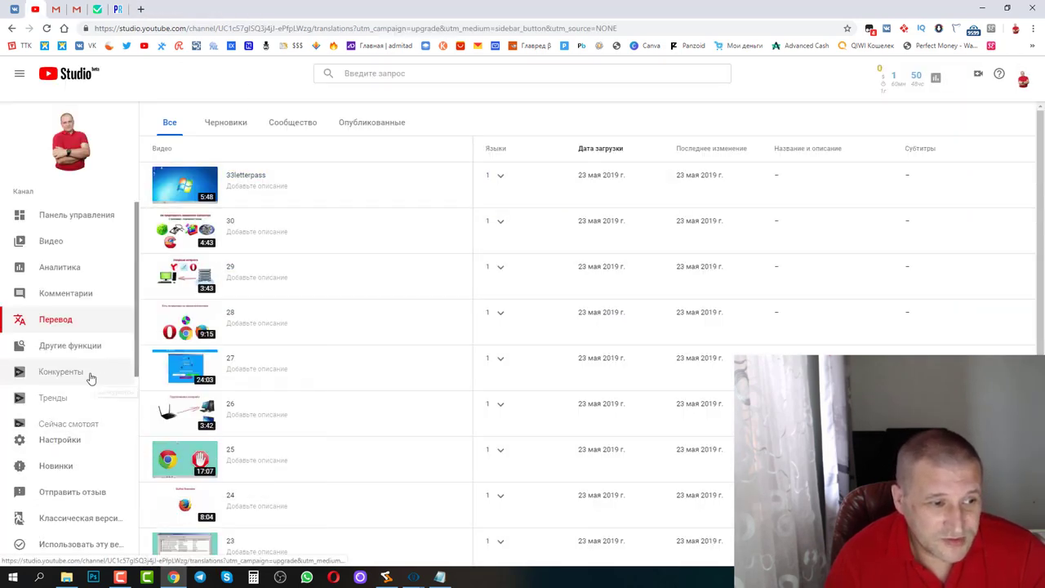
Open the Studio settings and review the channel's basic (Основные), advanced (Расширенные) and branding (Брендинг) options.
{"action": "scroll", "coordinate": [140, 365], "scroll_direction": "down", "scroll_amount": 2}
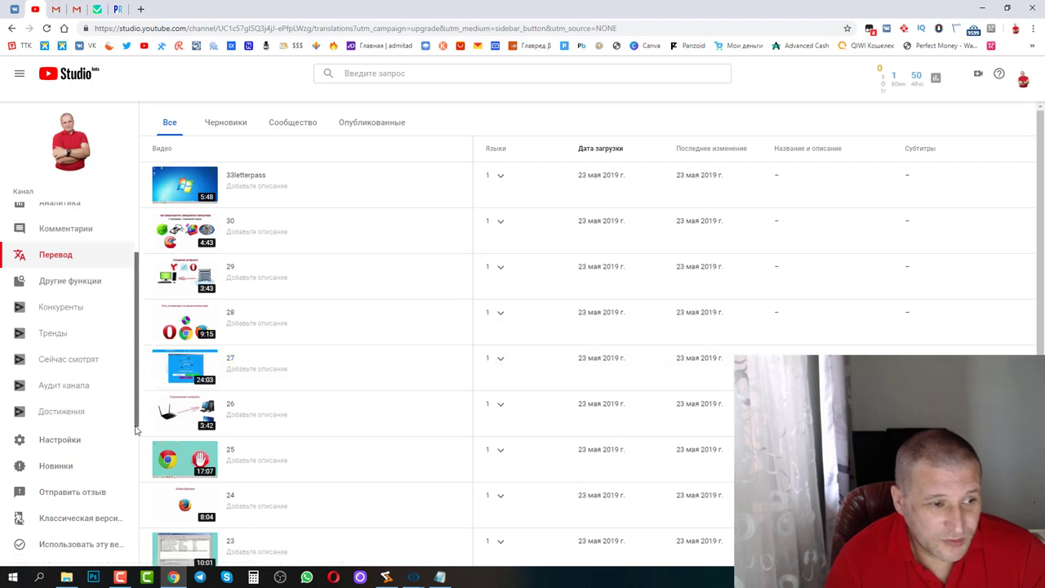
{"action": "left_click", "coordinate": [59, 440]}
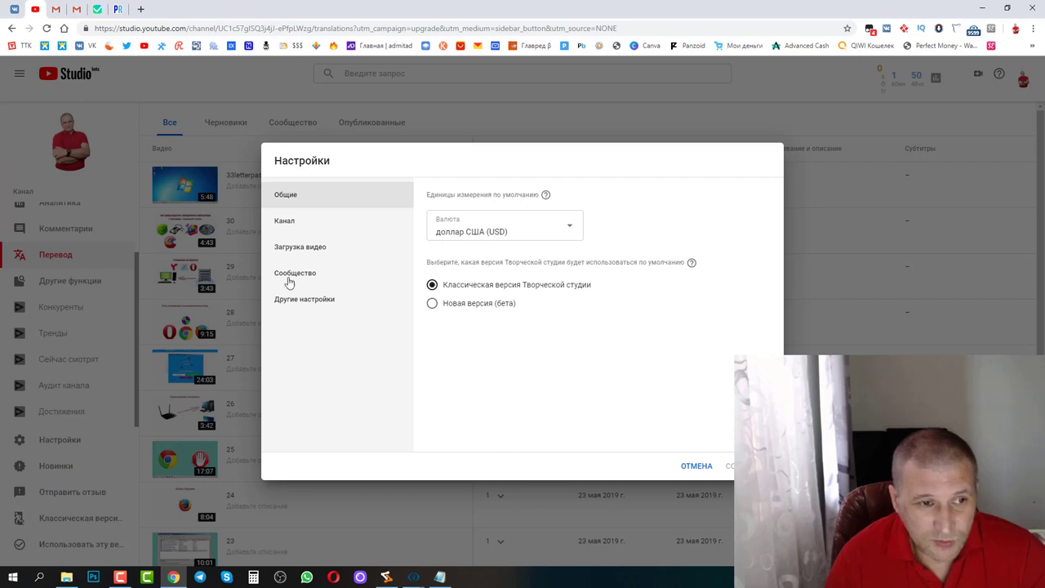
{"action": "left_click", "coordinate": [293, 225]}
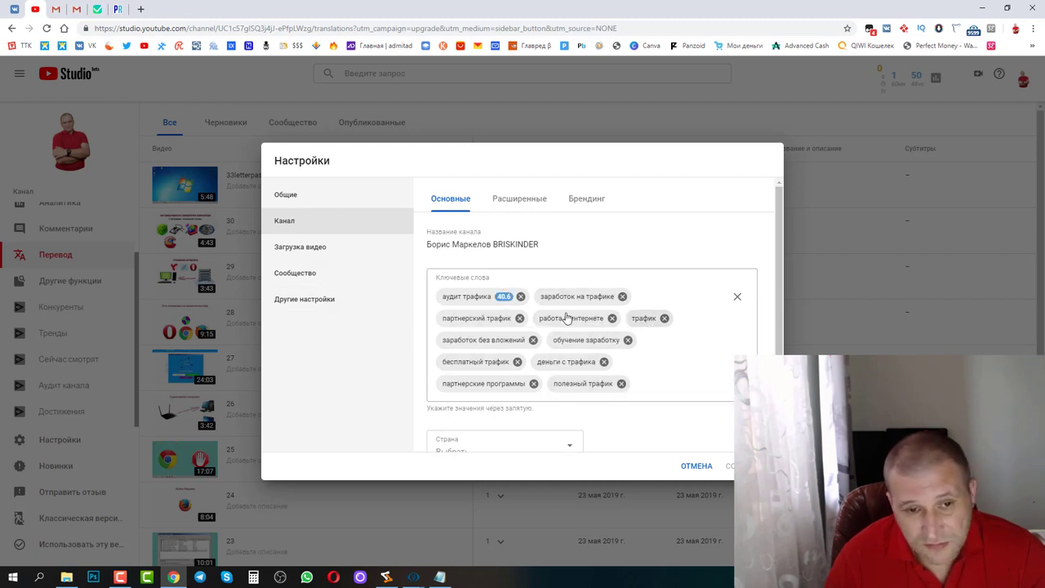
{"action": "left_click", "coordinate": [518, 203]}
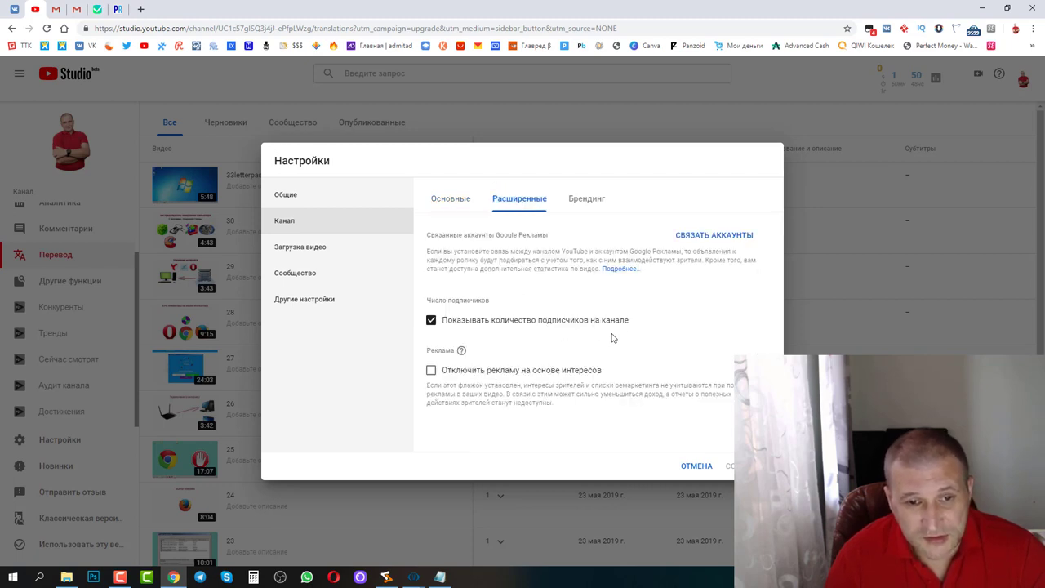
{"action": "left_click", "coordinate": [581, 204]}
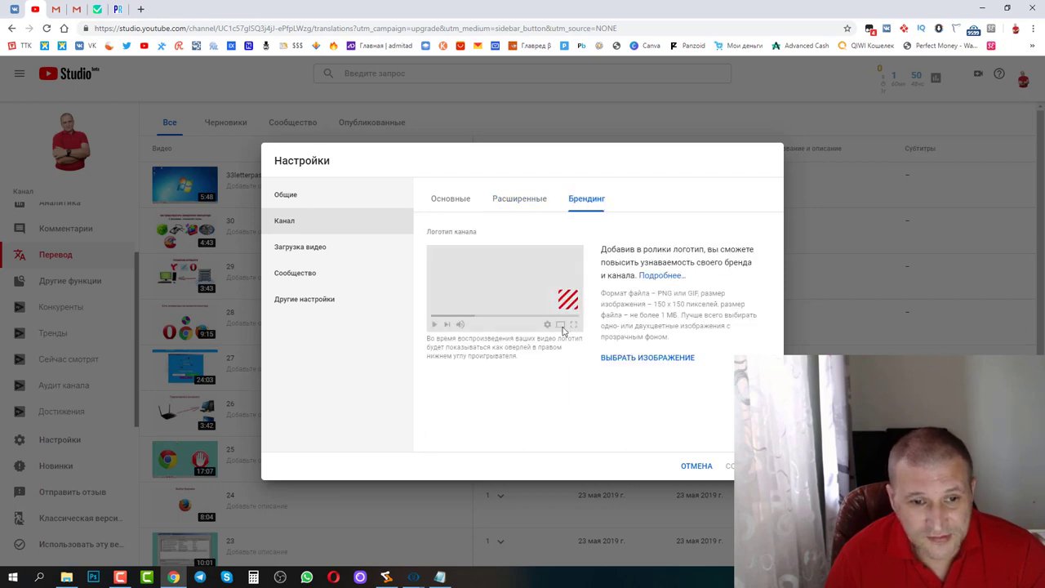
Review the upload defaults for videos, including title and description, tags, license, category and comment options.
{"action": "left_click", "coordinate": [307, 248]}
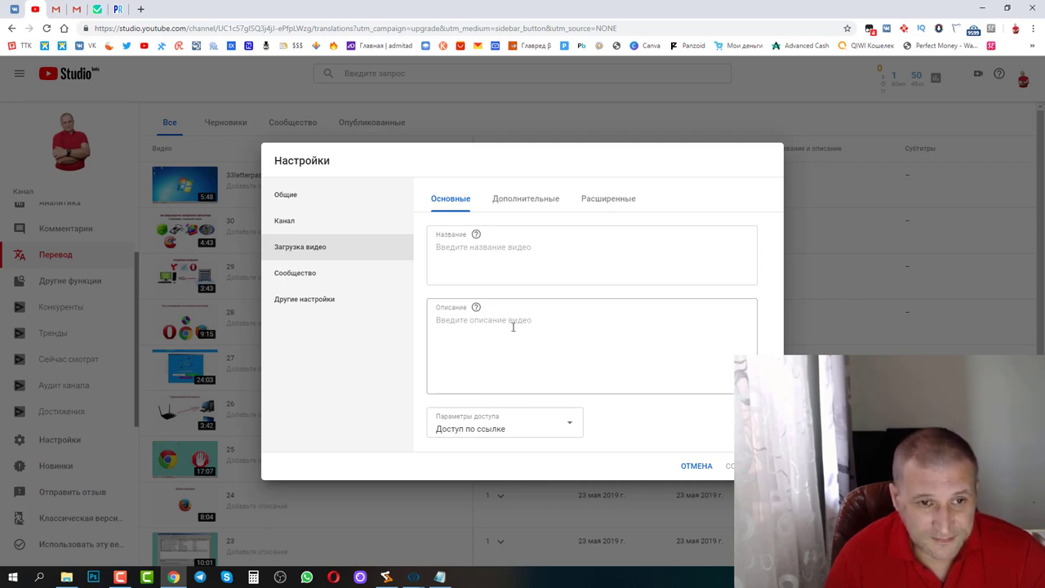
{"action": "left_click", "coordinate": [518, 204]}
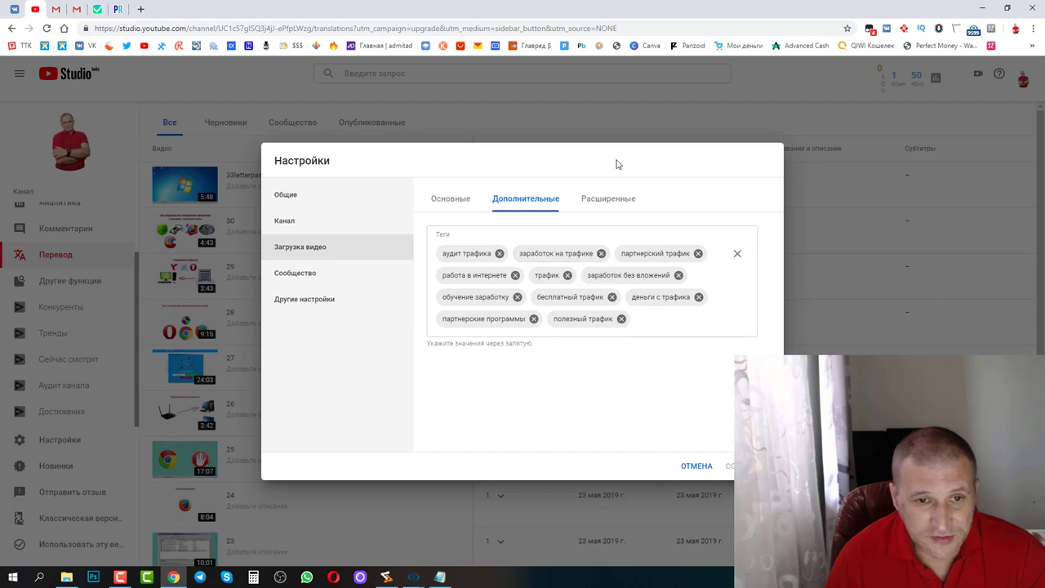
{"action": "left_click", "coordinate": [602, 202]}
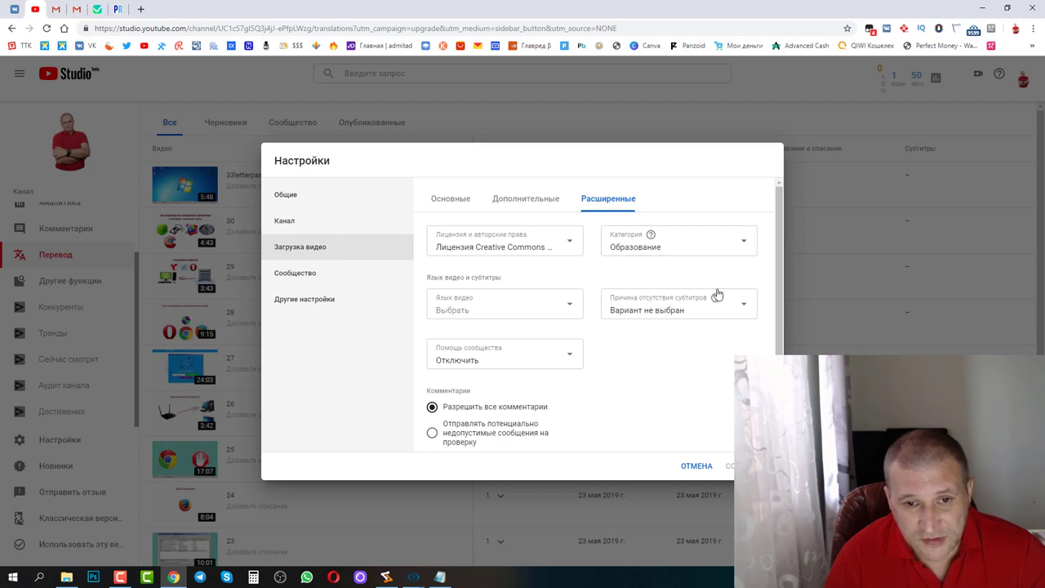
{"action": "left_click_drag", "start_coordinate": [782, 247], "coordinate": [781, 224]}
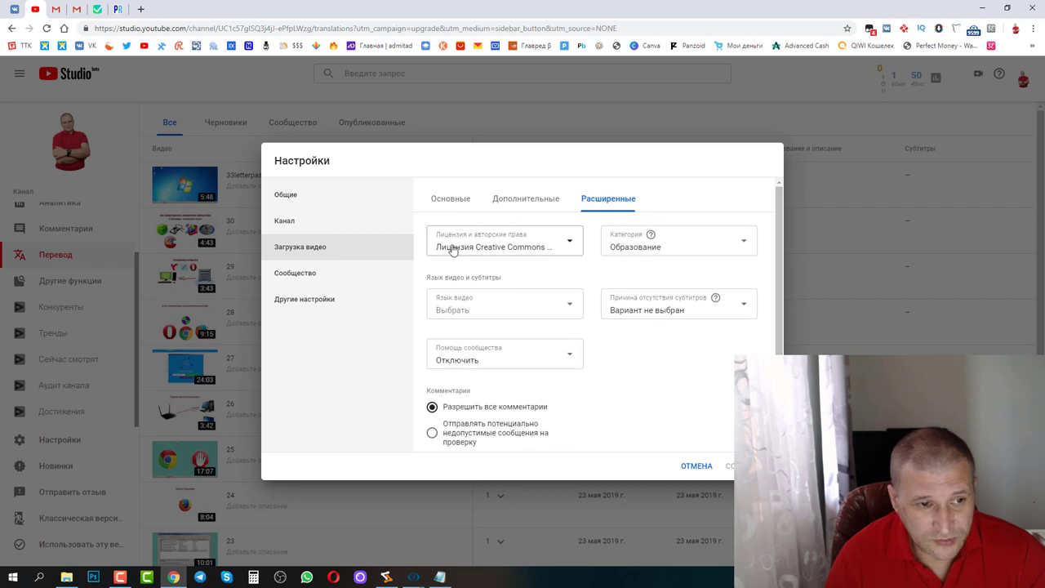
In the community automatic filters, enable "Отправлять комментарии со ссылками на проверку".
{"action": "left_click", "coordinate": [342, 280]}
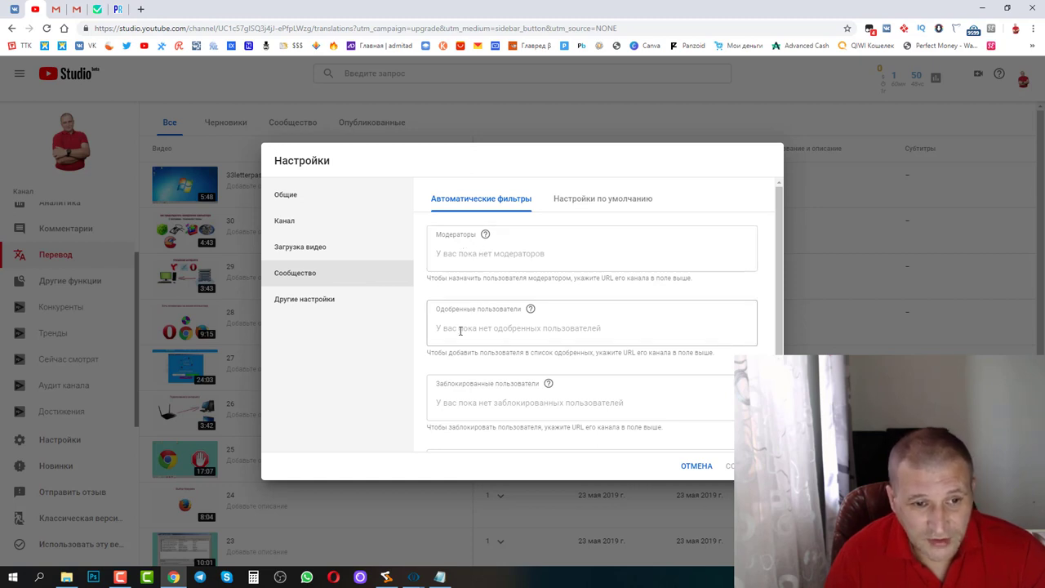
{"action": "scroll", "coordinate": [489, 376], "scroll_direction": "down", "scroll_amount": 2}
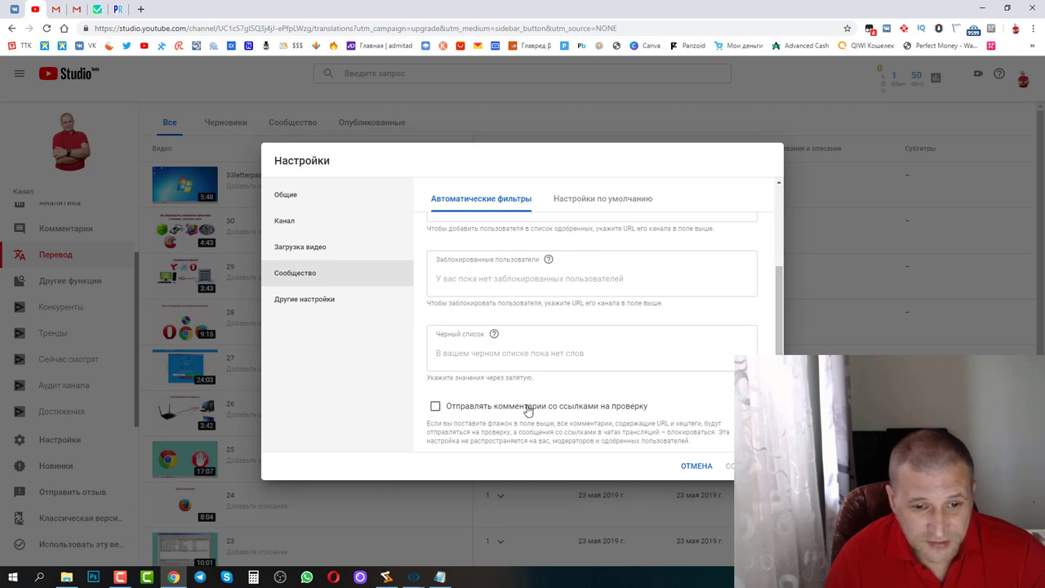
{"action": "left_click", "coordinate": [435, 407]}
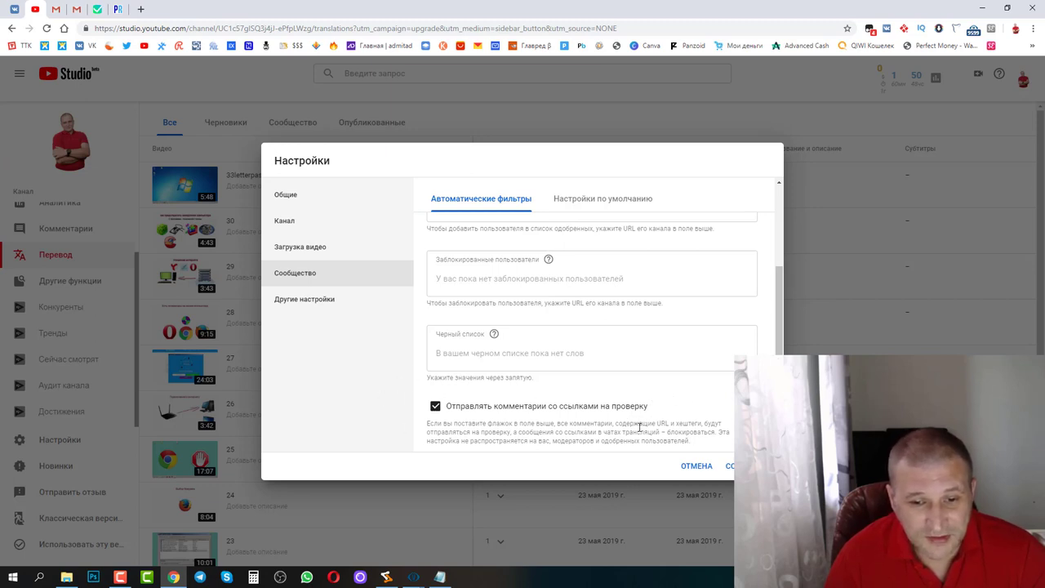
Review the default comment settings of the community section and return to the review option in the automatic filters.
{"action": "left_click", "coordinate": [603, 206]}
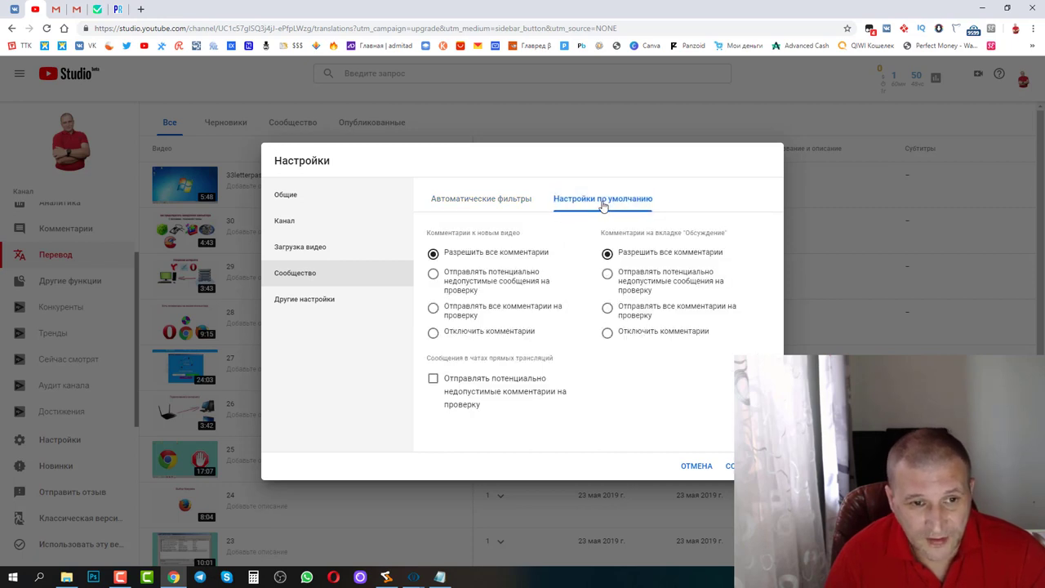
{"action": "left_click", "coordinate": [459, 204]}
{"action": "scroll", "coordinate": [592, 327], "scroll_direction": "down", "scroll_amount": 3}
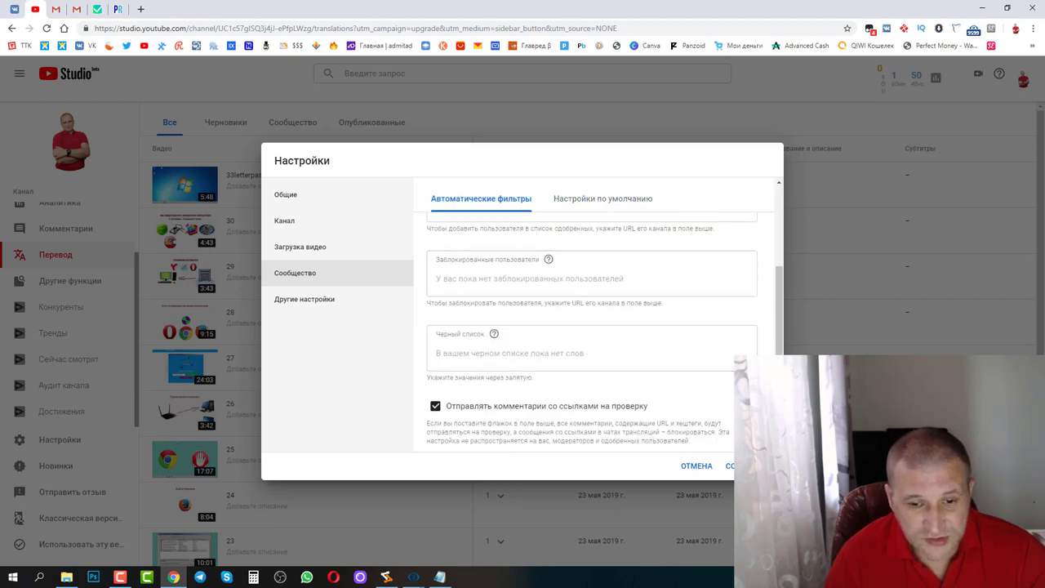
Look through the channel's "Расширенные настройки" page, then return to the settings dialog and save its changes.
{"action": "mouse_move", "coordinate": [318, 302]}
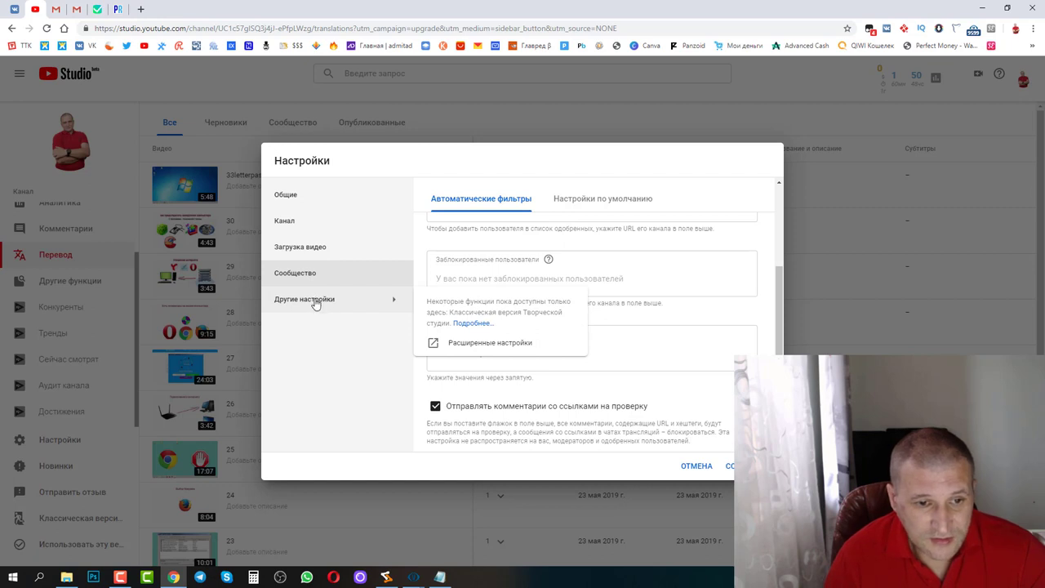
{"action": "left_click", "coordinate": [467, 344]}
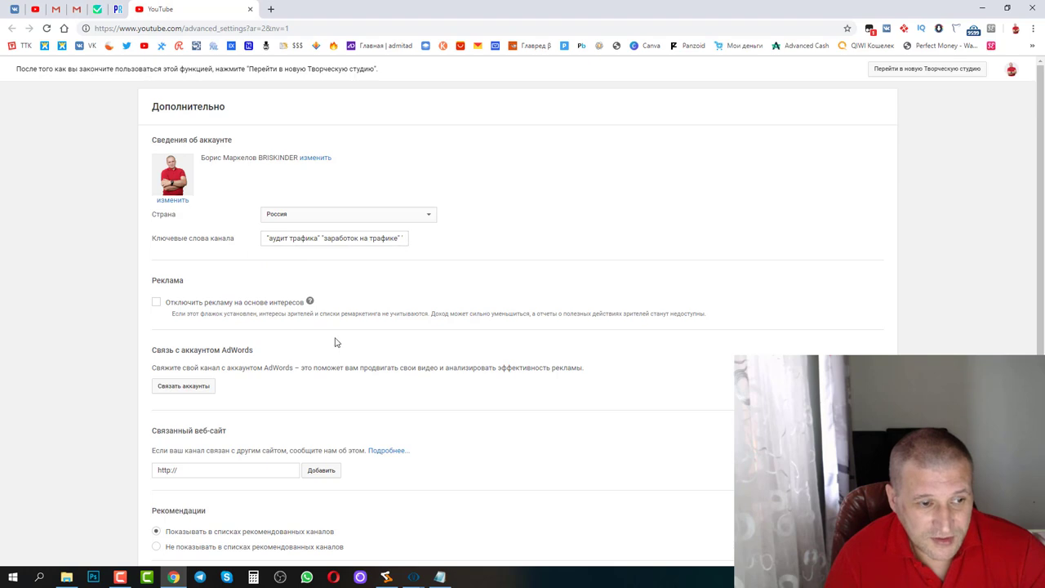
{"action": "scroll", "coordinate": [273, 421], "scroll_direction": "down", "scroll_amount": 3}
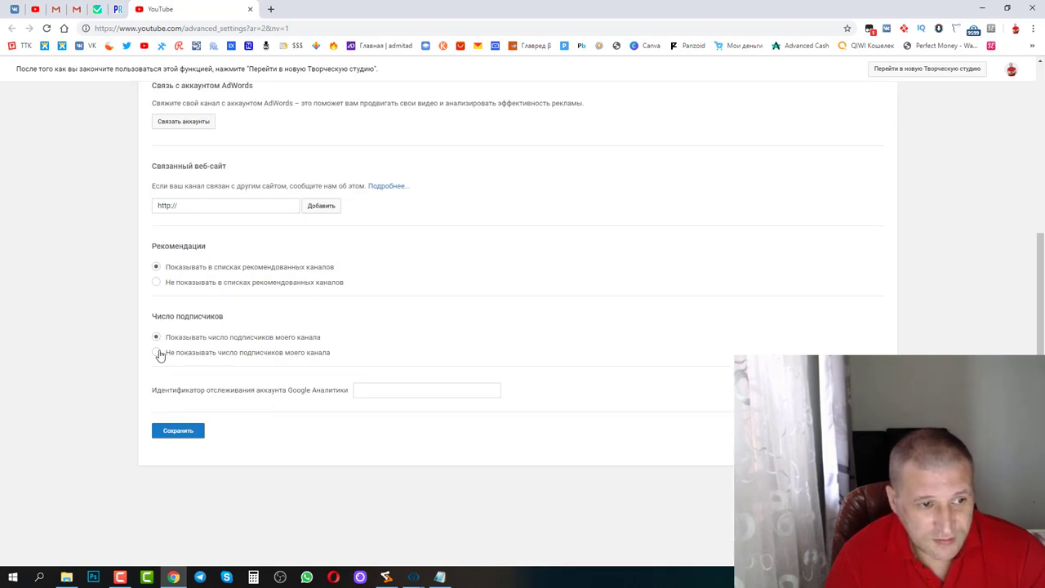
{"action": "scroll", "coordinate": [372, 340], "scroll_direction": "up", "scroll_amount": 3}
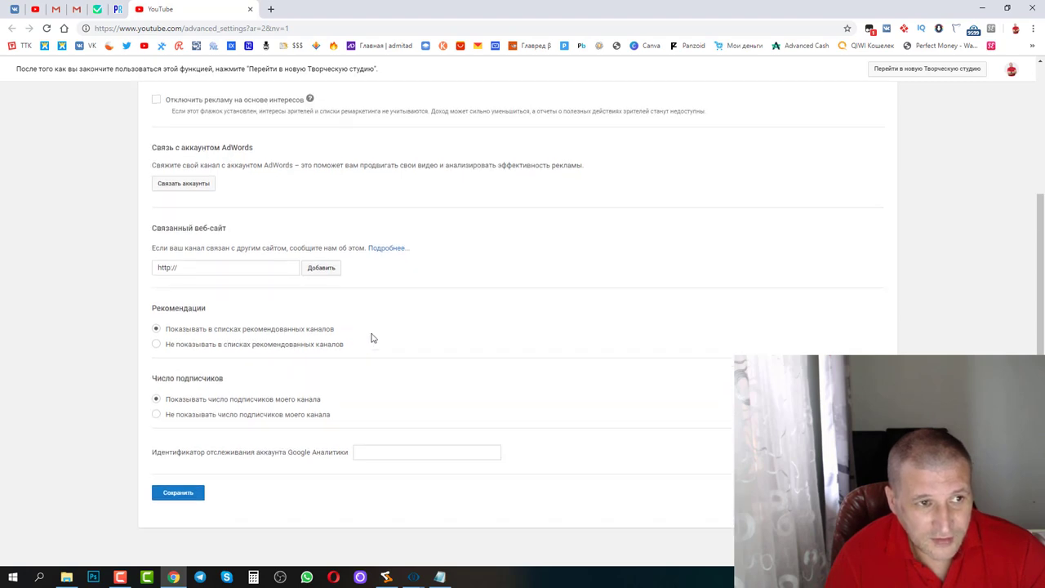
{"action": "left_click", "coordinate": [248, 9]}
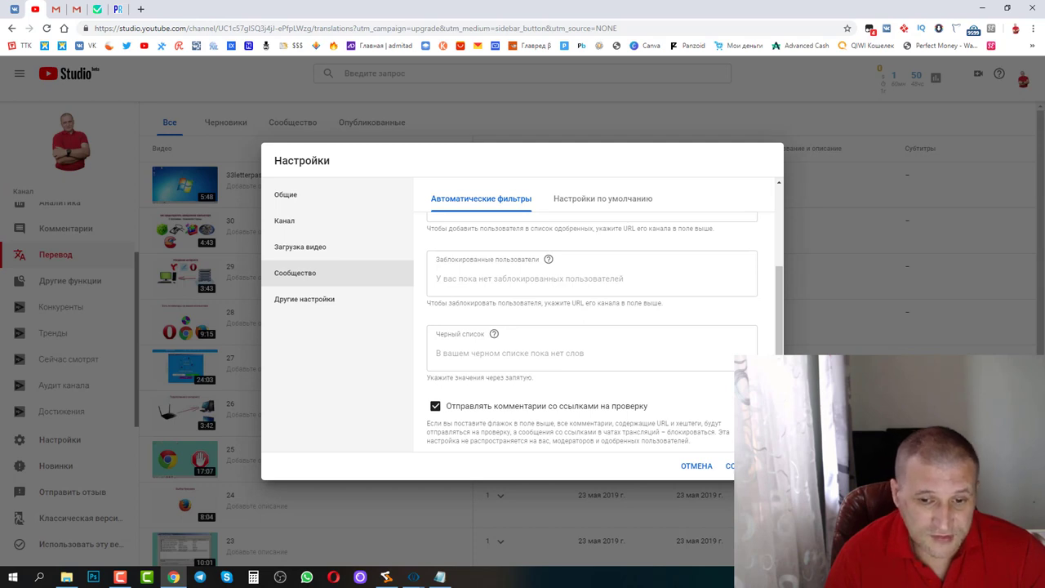
{"action": "left_click", "coordinate": [729, 466]}
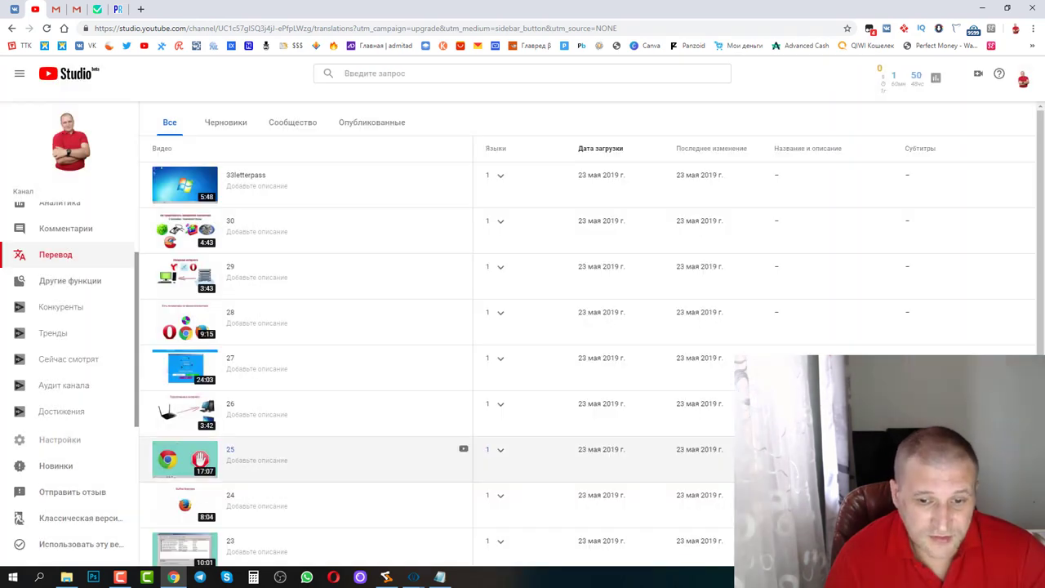
Switch to the classic Creator Studio, submitting "Другое" as the feedback reason, and dismiss the community help prompt.
{"action": "left_click", "coordinate": [57, 467]}
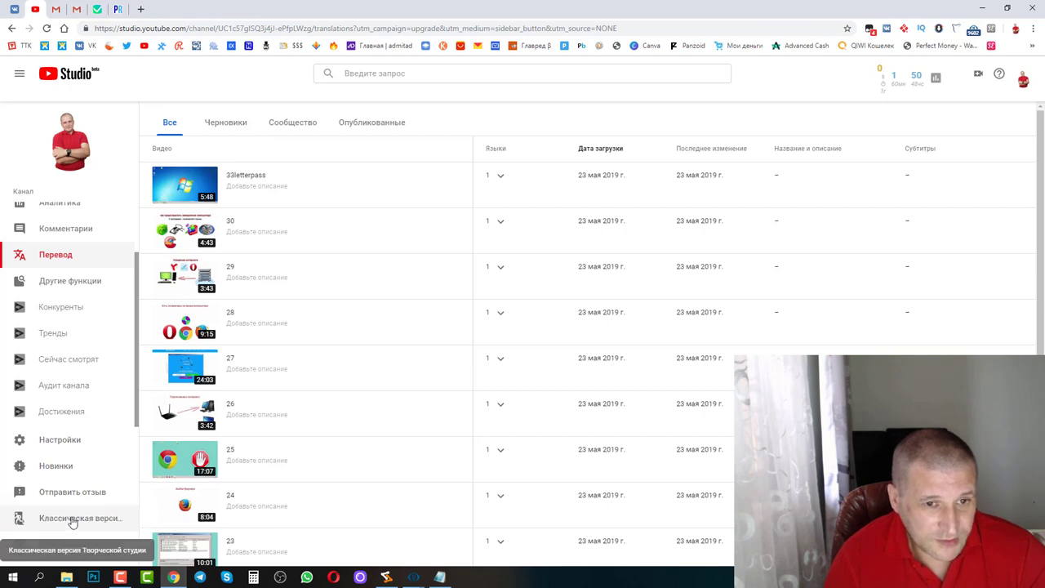
{"action": "left_click", "coordinate": [73, 519]}
{"action": "left_click", "coordinate": [383, 347]}
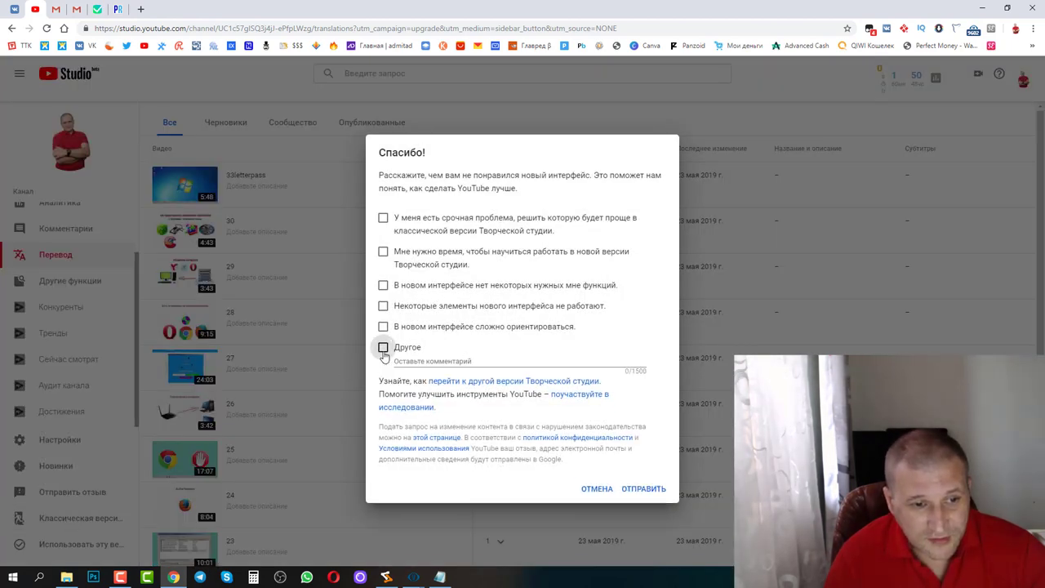
{"action": "left_click", "coordinate": [643, 489]}
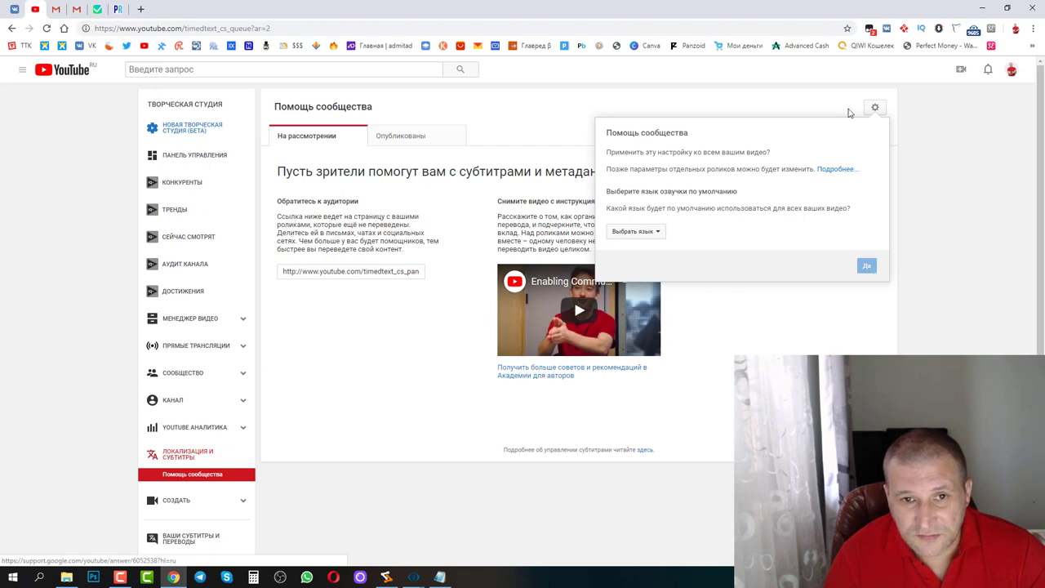
{"action": "left_click", "coordinate": [760, 110]}
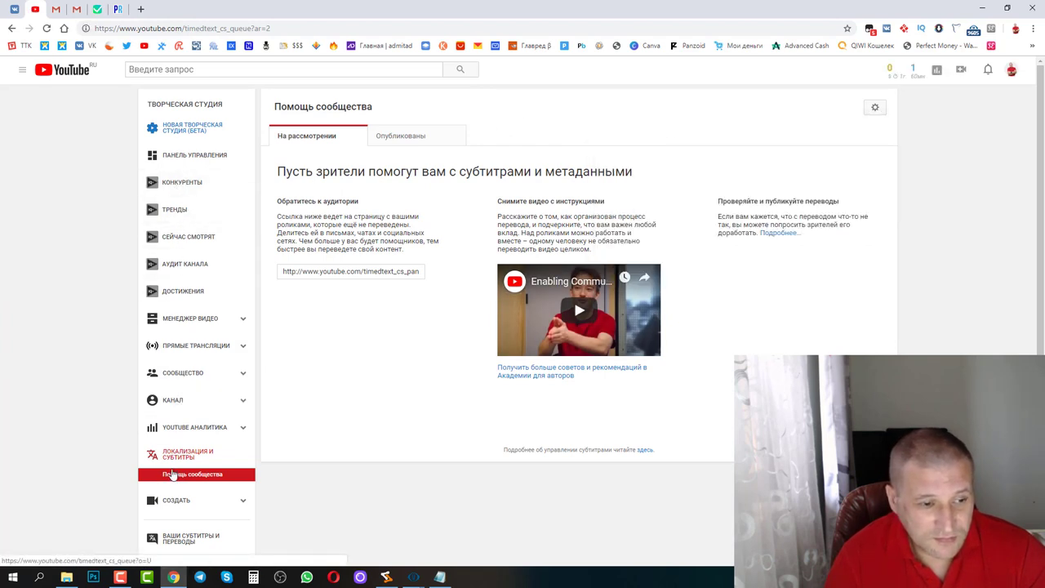
Open the channel's "Статус и функции" page and review the status of all its features.
{"action": "left_click", "coordinate": [187, 403]}
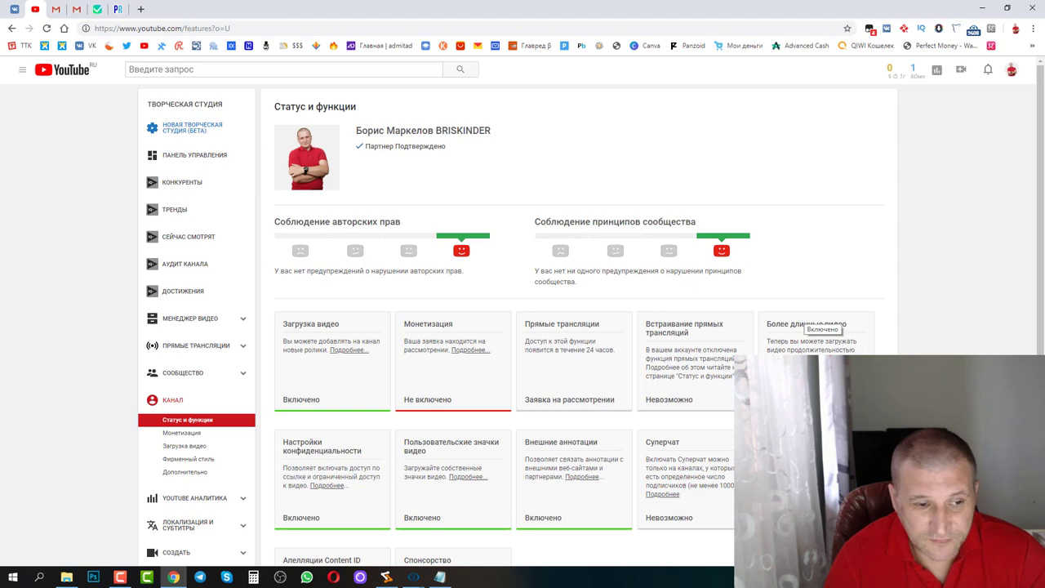
{"action": "scroll", "coordinate": [816, 327], "scroll_direction": "down", "scroll_amount": 2}
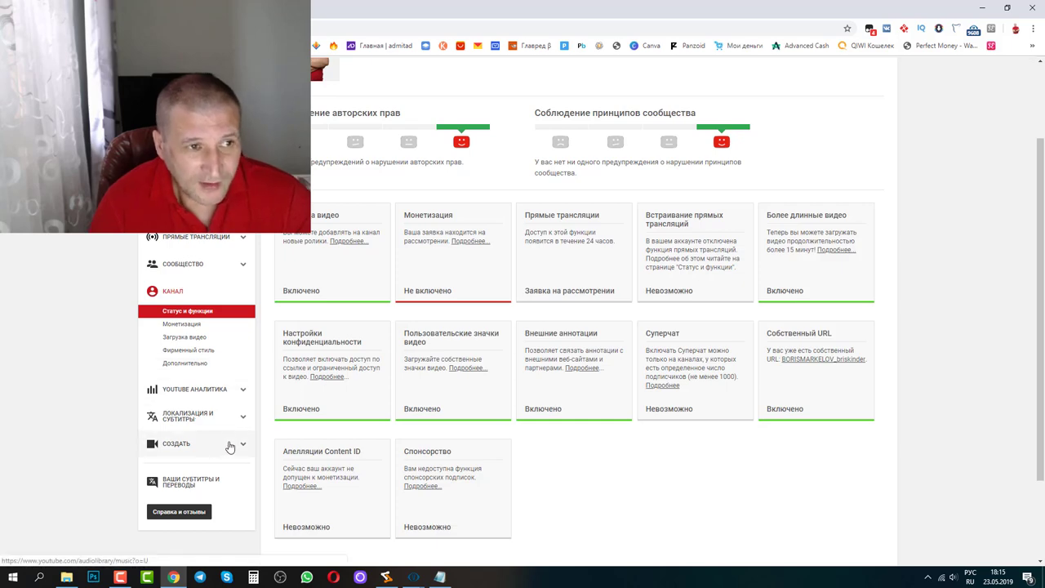
{"action": "scroll", "coordinate": [228, 443], "scroll_direction": "up", "scroll_amount": 2}
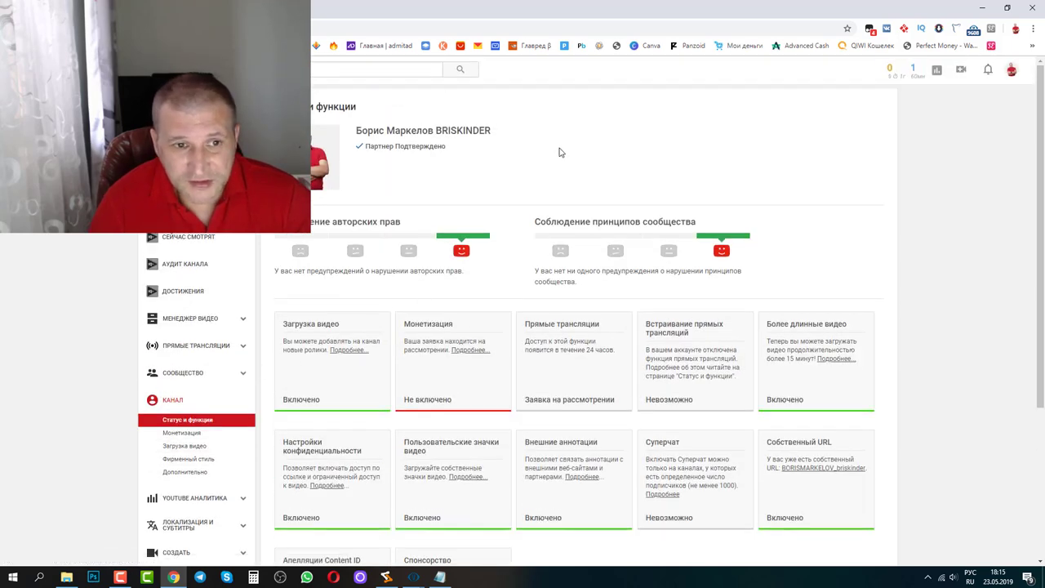